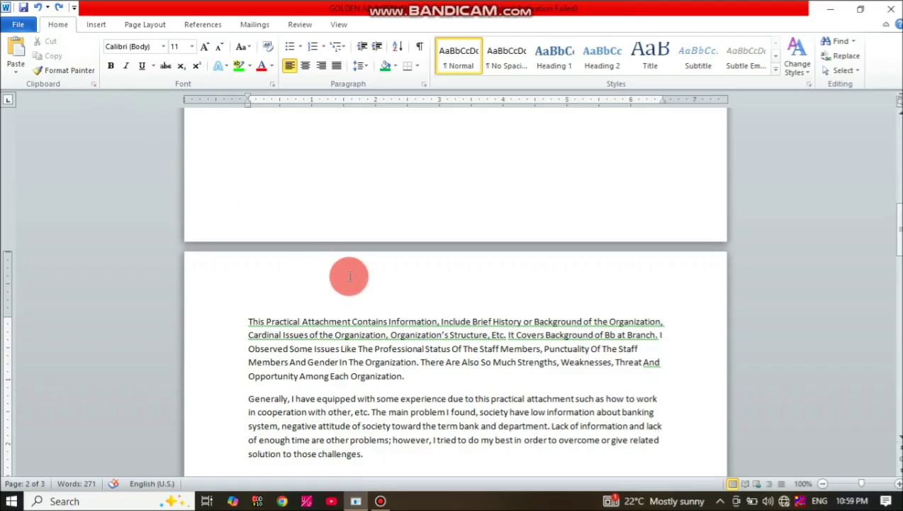
# - Use Format Painter to copy the formatting of the "Chapter one : introduction" heading onto "the working environment" in the first paragraph
pyautogui.scroll(-1, 349, 277)
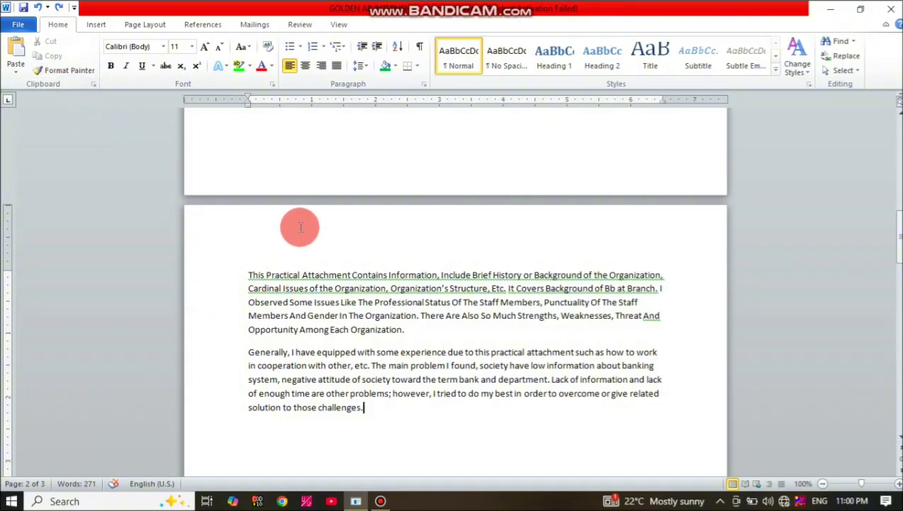
pyautogui.scroll(2, 302, 258)
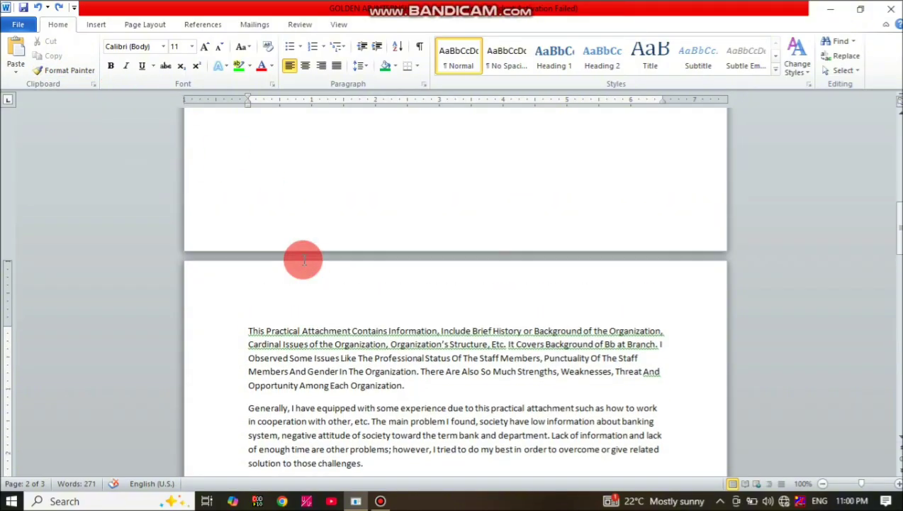
pyautogui.scroll(-1, 304, 260)
pyautogui.scroll(-6, 304, 260)
pyautogui.scroll(10, 304, 259)
pyautogui.scroll(-20, 303, 260)
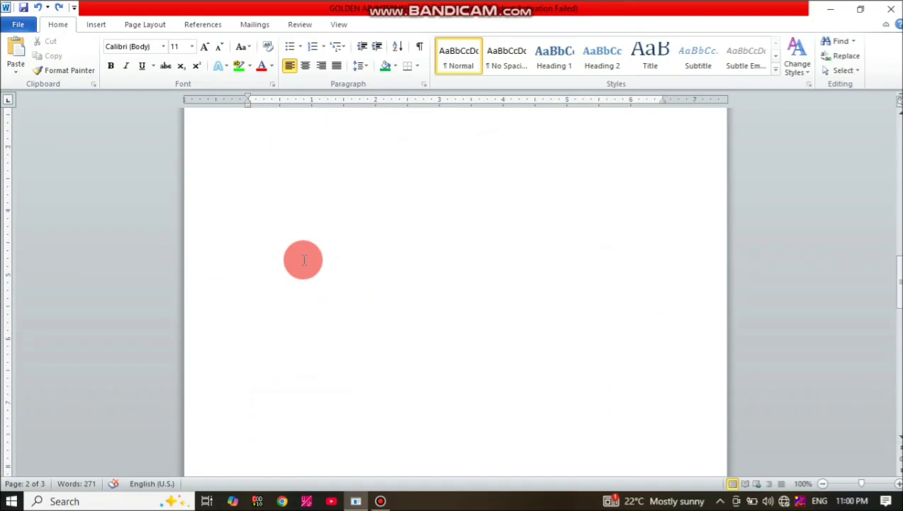
pyautogui.scroll(-2, 303, 259)
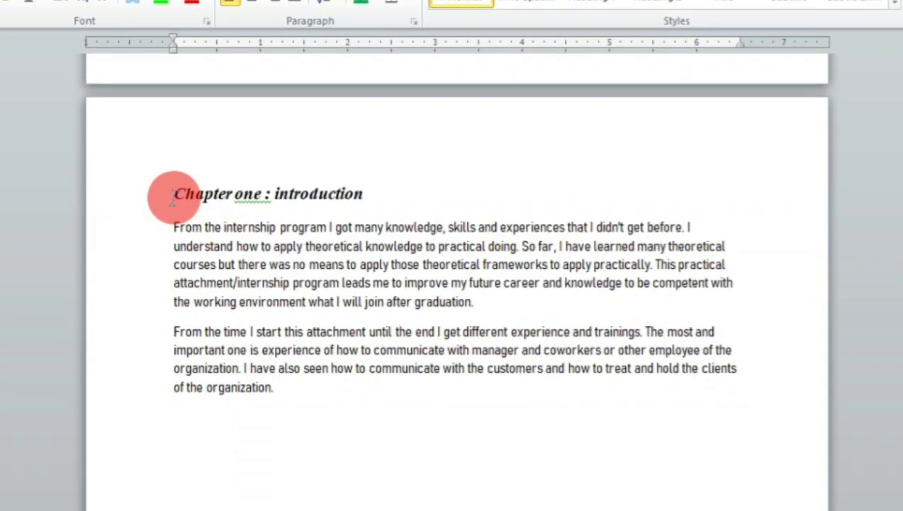
pyautogui.moveTo(248, 210); pyautogui.dragTo(374, 193)
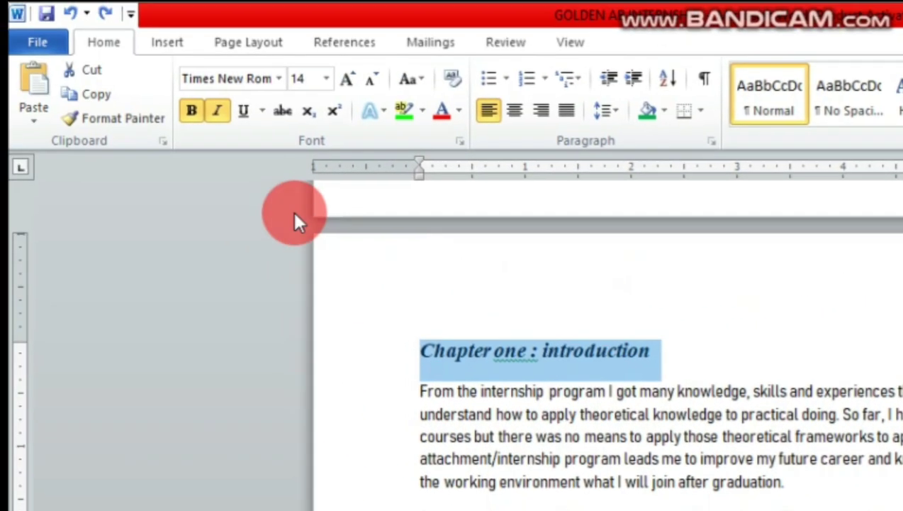
pyautogui.click(128, 117)
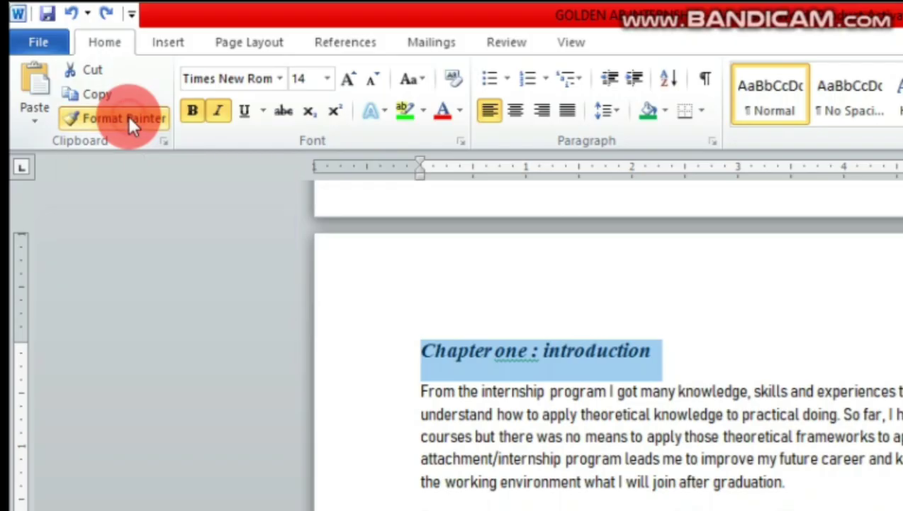
pyautogui.click(383, 291)
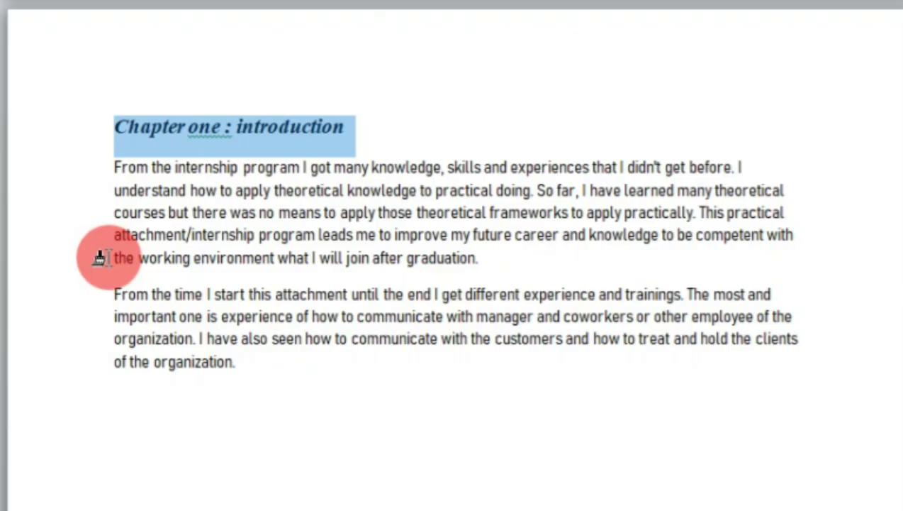
pyautogui.moveTo(106, 257)
pyautogui.mouseDown()
pyautogui.moveTo(202, 239)
pyautogui.moveTo(253, 241)
pyautogui.moveTo(280, 264)
pyautogui.mouseUp()
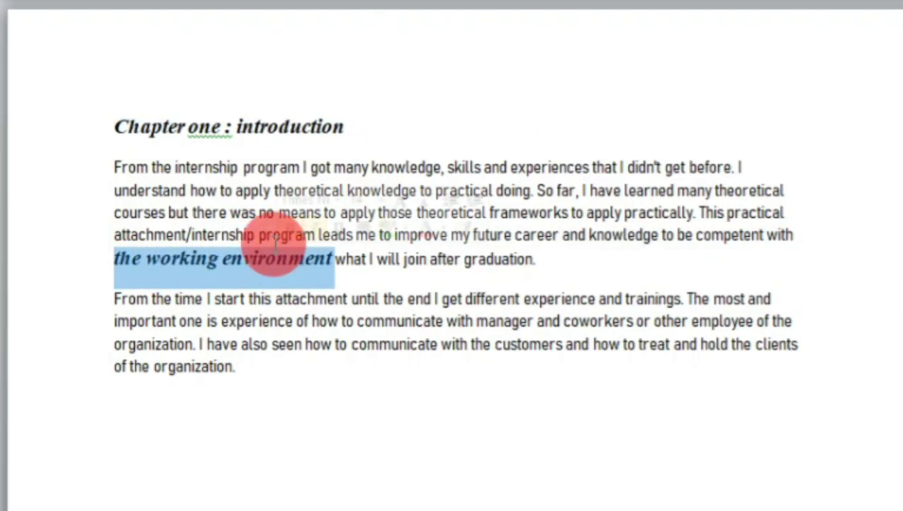
# - Check the font settings of the heading and body text, and undo the formatting painted onto "the working environment"
pyautogui.click(274, 271)
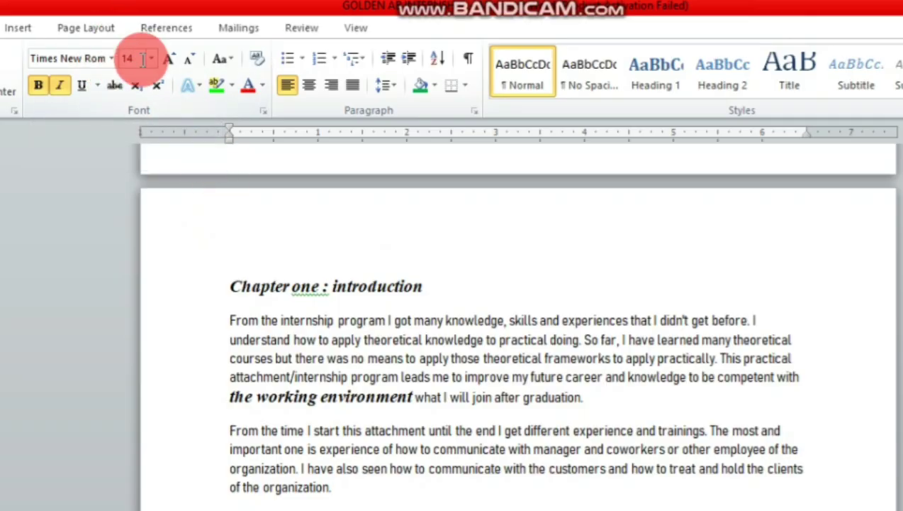
pyautogui.click(289, 285)
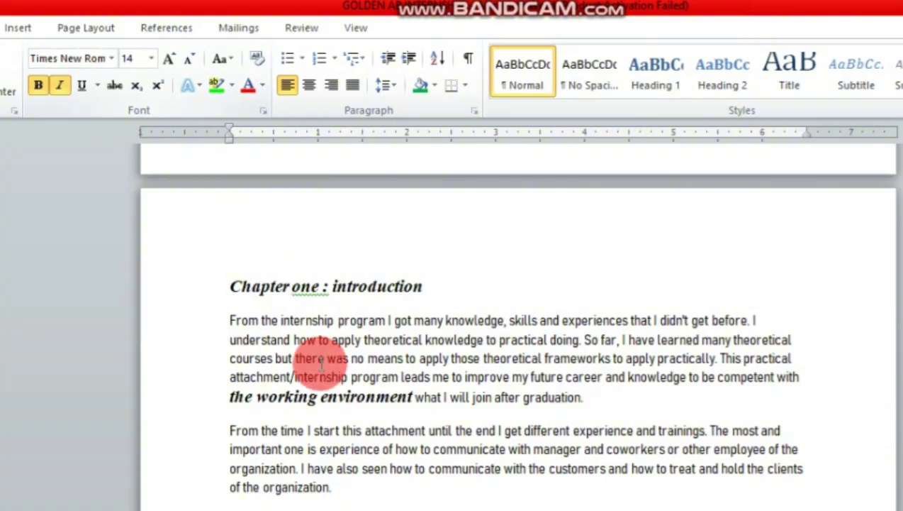
pyautogui.click(453, 377)
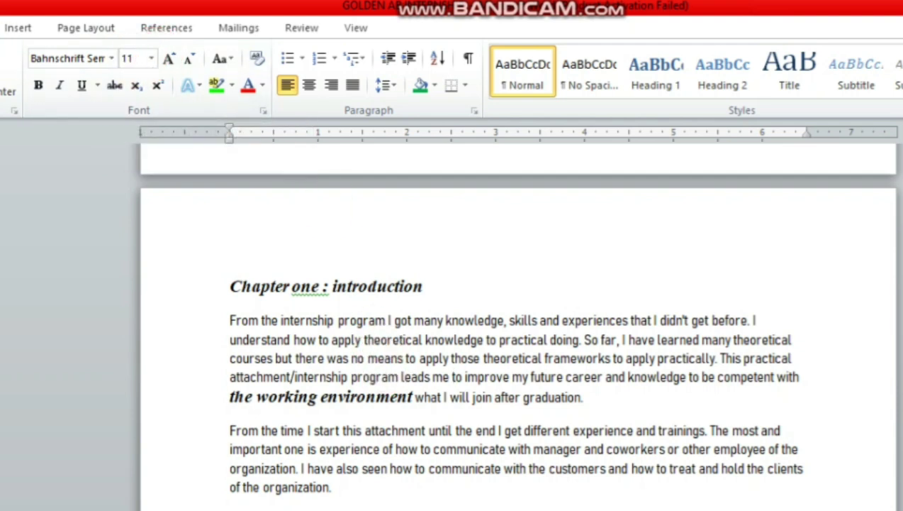
pyautogui.hotkey('ctrl', 'z')
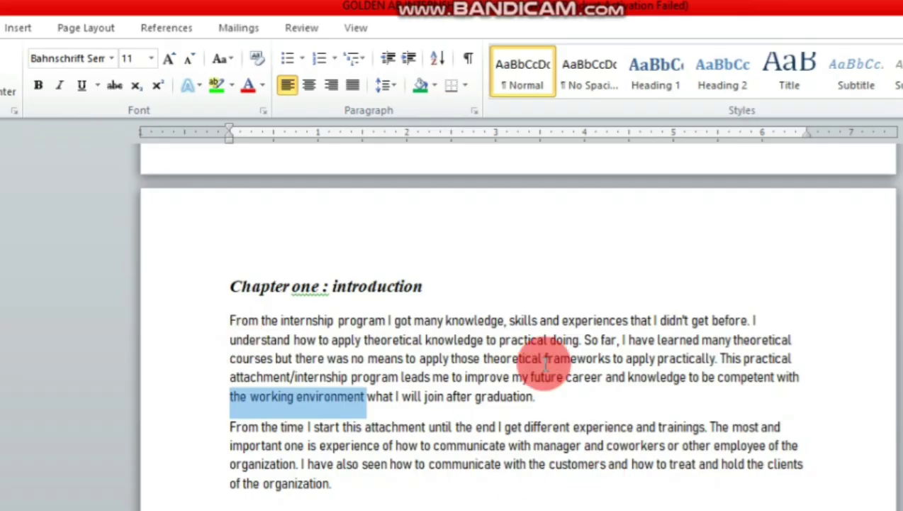
# - Compare the font settings of the "Chapter one : introduction" heading with those of "From the time I start"
pyautogui.click(425, 285)
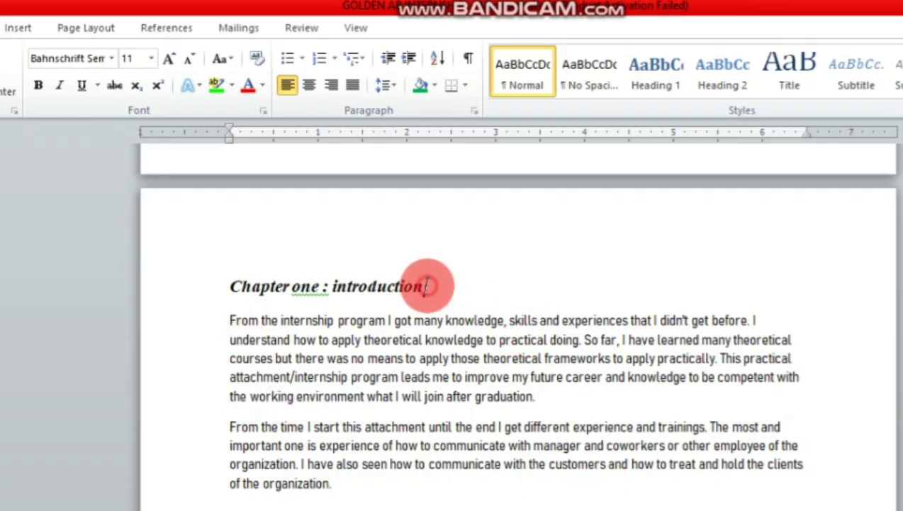
pyautogui.moveTo(428, 285); pyautogui.dragTo(249, 286)
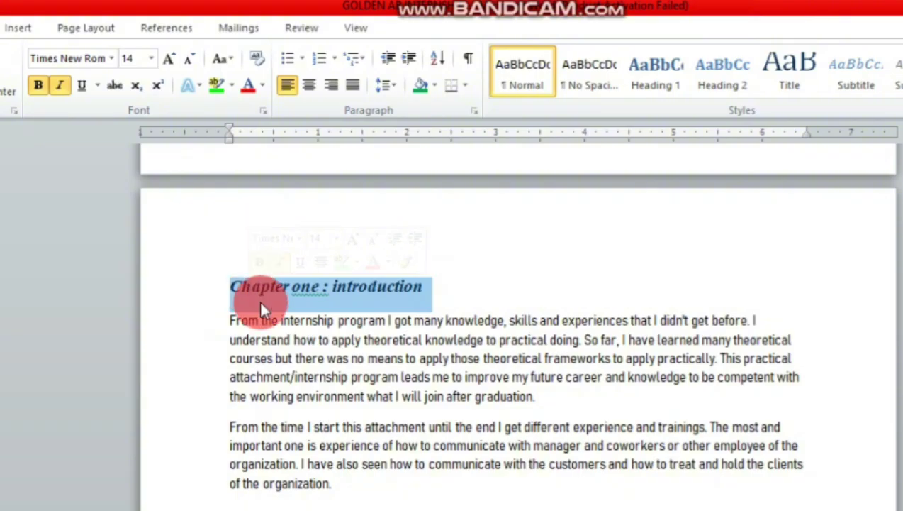
pyautogui.click(496, 445)
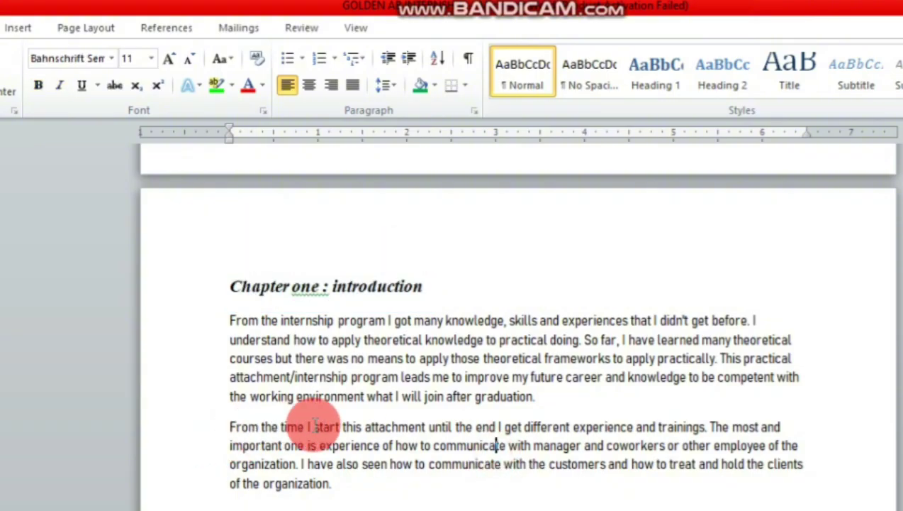
pyautogui.moveTo(226, 426); pyautogui.dragTo(343, 427)
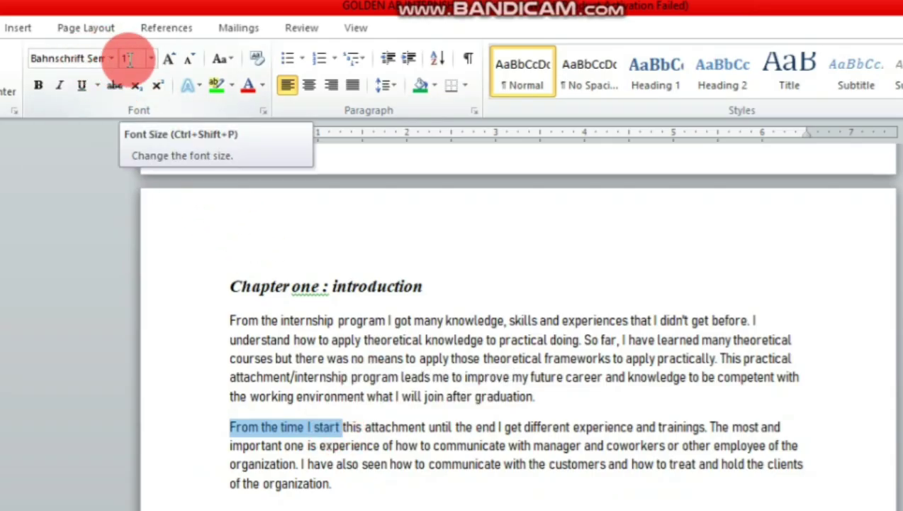
pyautogui.click(239, 288)
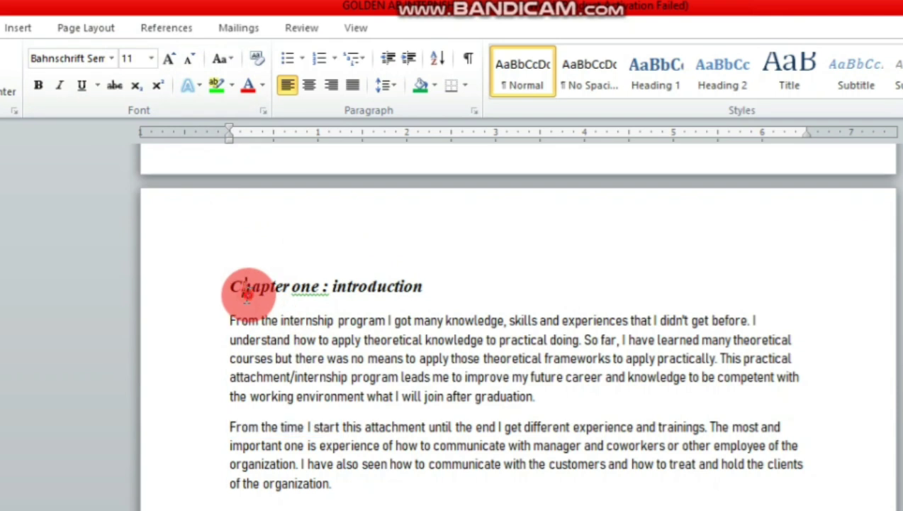
# - Apply the heading's formatting to "From the time I start" with Format Painter, undoing the accidental move of those words into the heading
pyautogui.click(235, 286)
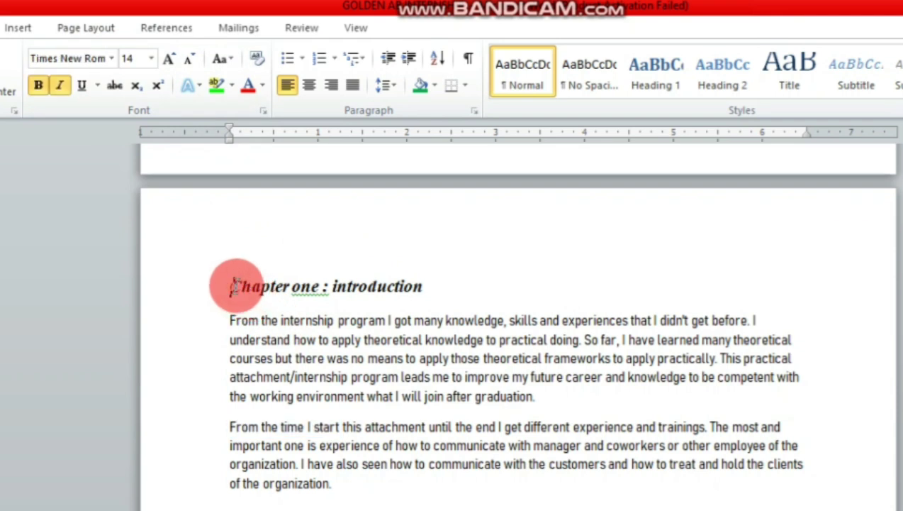
pyautogui.moveTo(236, 286); pyautogui.dragTo(420, 269)
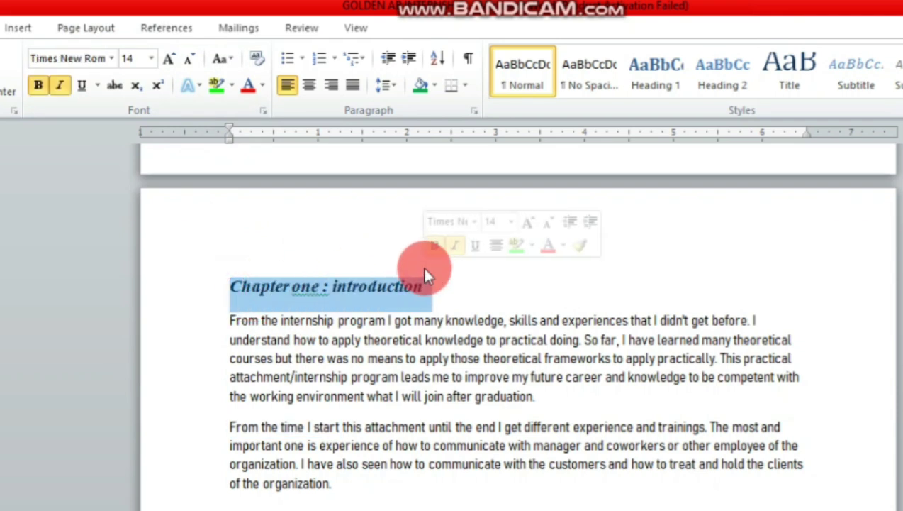
pyautogui.click(30, 91)
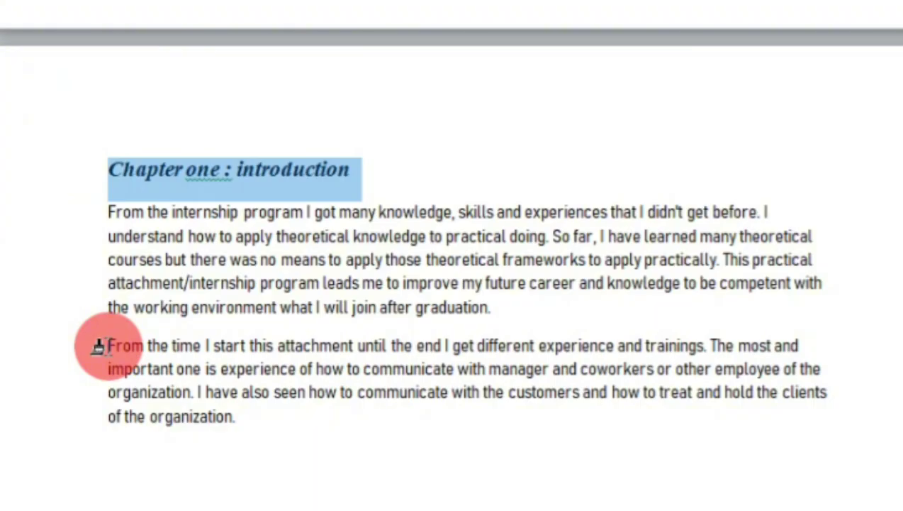
pyautogui.moveTo(98, 346)
pyautogui.mouseDown()
pyautogui.moveTo(227, 346)
pyautogui.moveTo(208, 133)
pyautogui.moveTo(197, 172)
pyautogui.mouseUp()
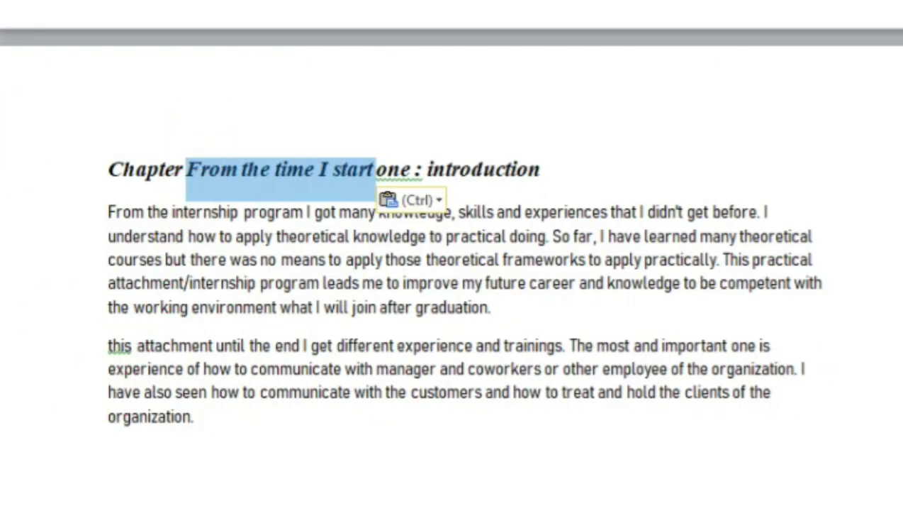
pyautogui.hotkey('ctrl', 'z')
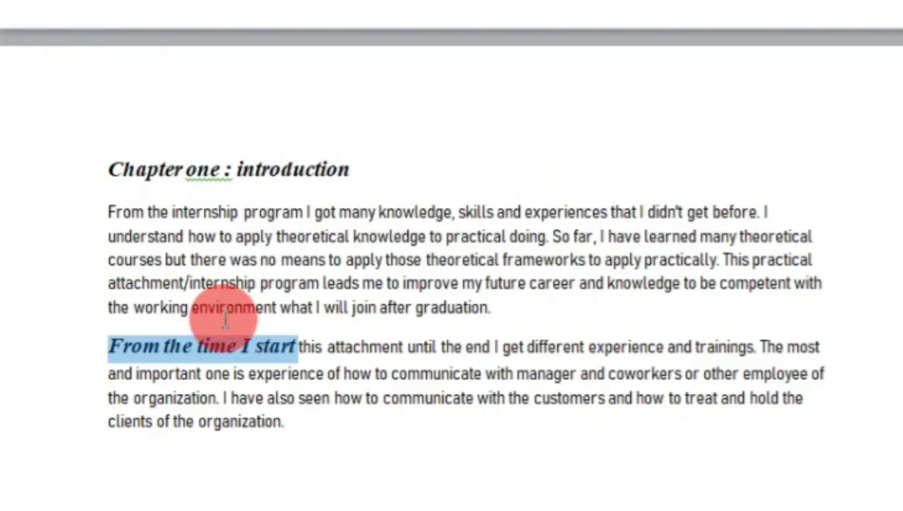
# - Check the font settings of the painted words and adjacent body text, and undo the formatting painted onto "From the time I start"
pyautogui.click(291, 346)
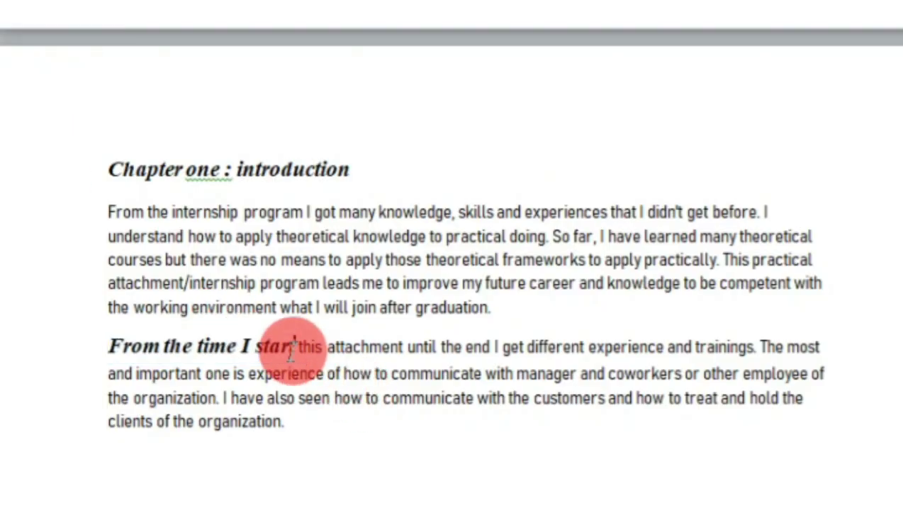
pyautogui.click(167, 170)
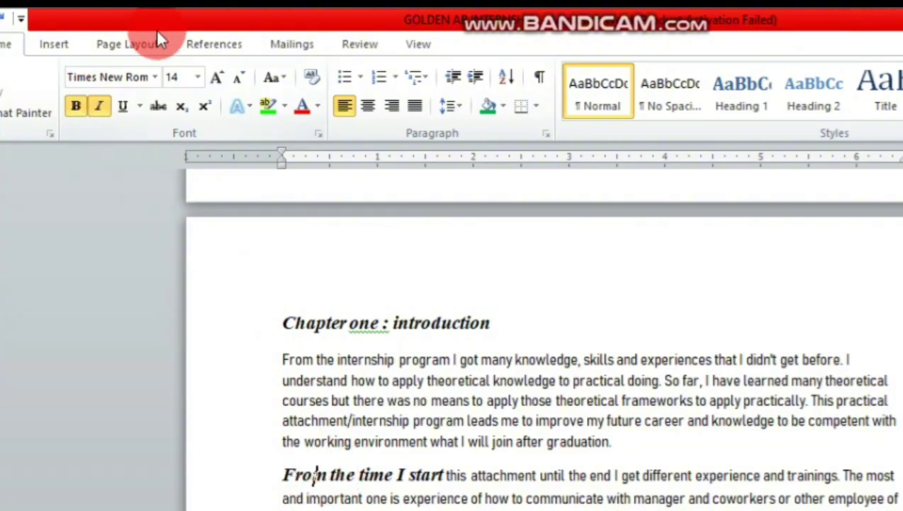
pyautogui.click(529, 482)
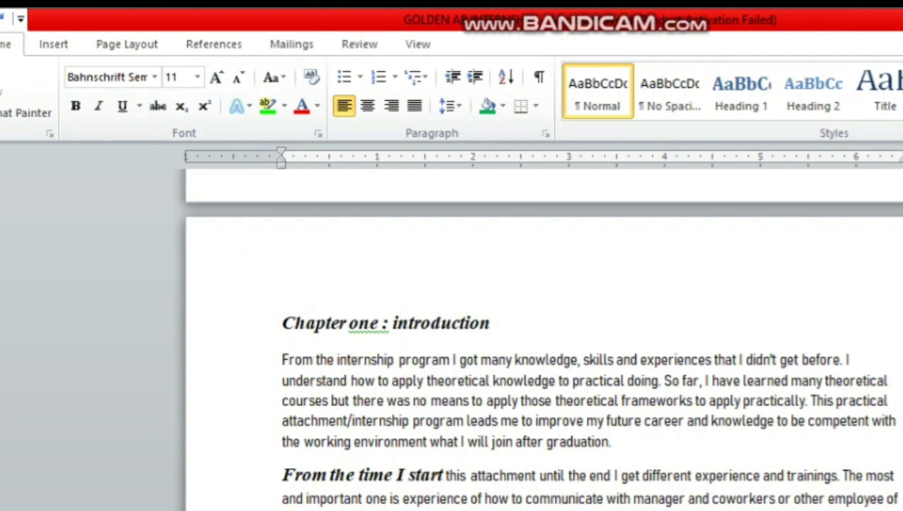
pyautogui.hotkey('ctrl', 'z')
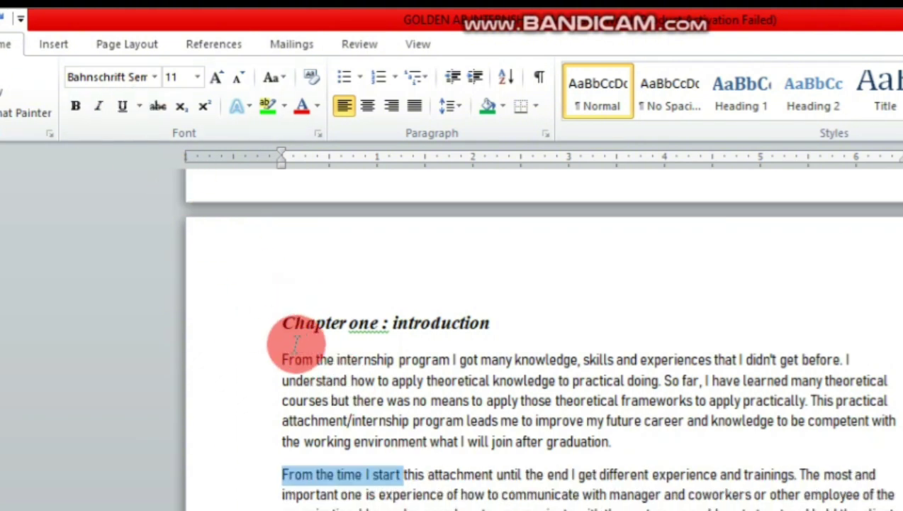
# - Cut the text from the heading through "courses but there was no" and paste it below the last paragraph with Keep Source Formatting
pyautogui.moveTo(282, 325); pyautogui.dragTo(423, 401)
pyautogui.hotkey('ctrl', 'c')
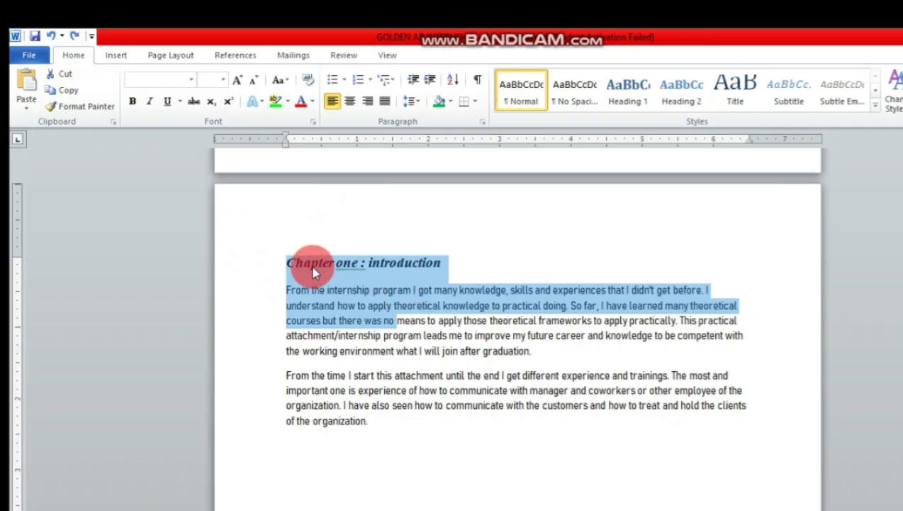
pyautogui.click(64, 73)
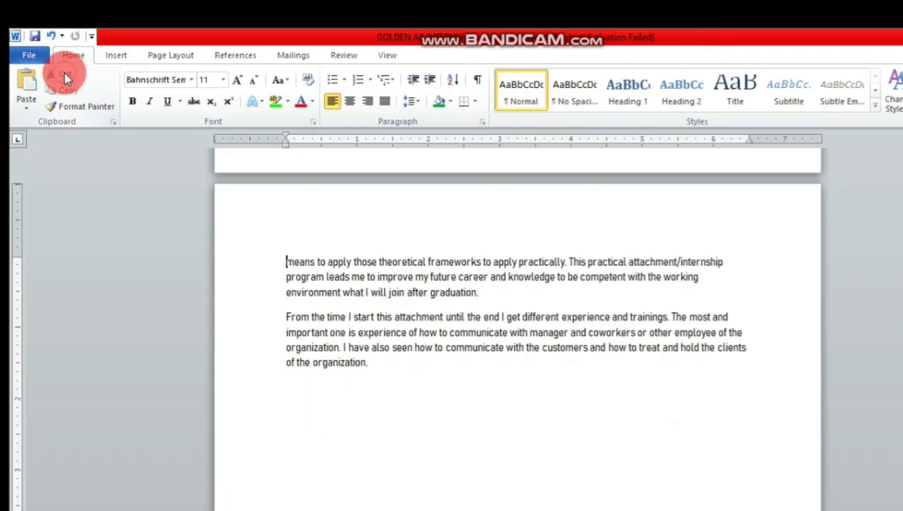
pyautogui.click(347, 447)
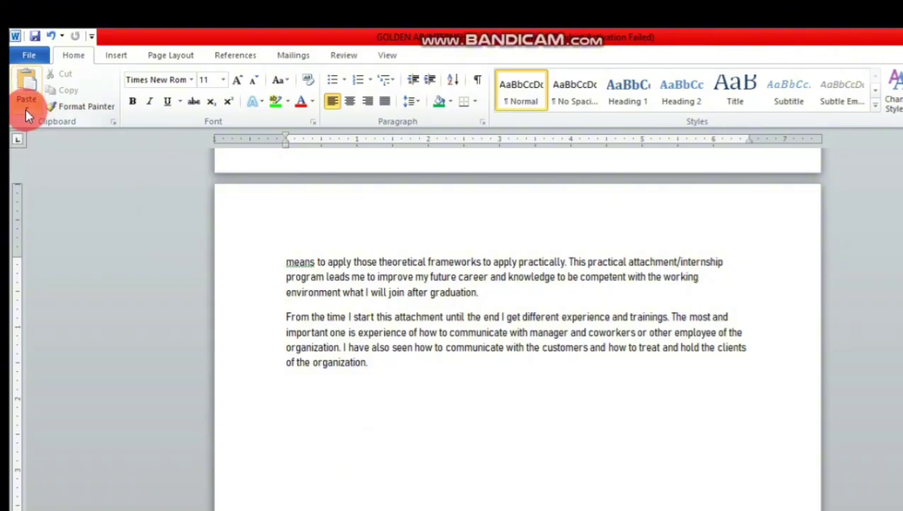
pyautogui.rightClick(297, 416)
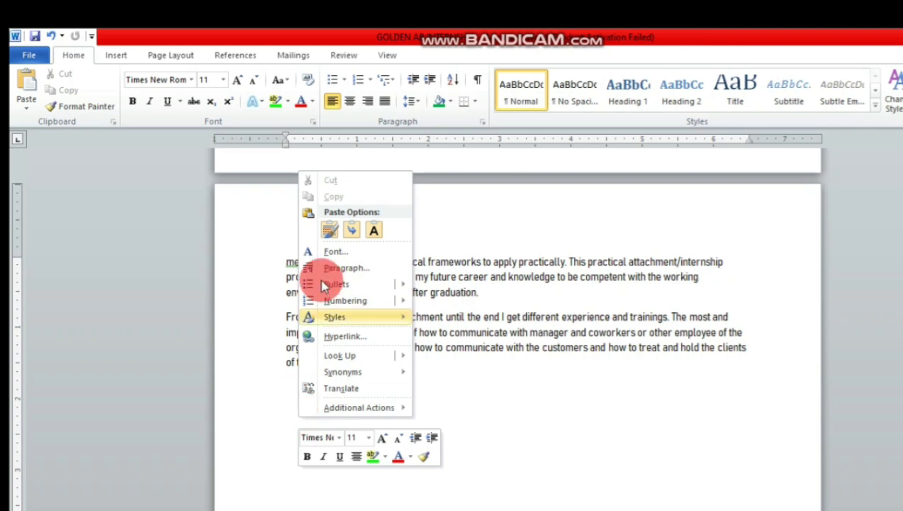
pyautogui.click(374, 230)
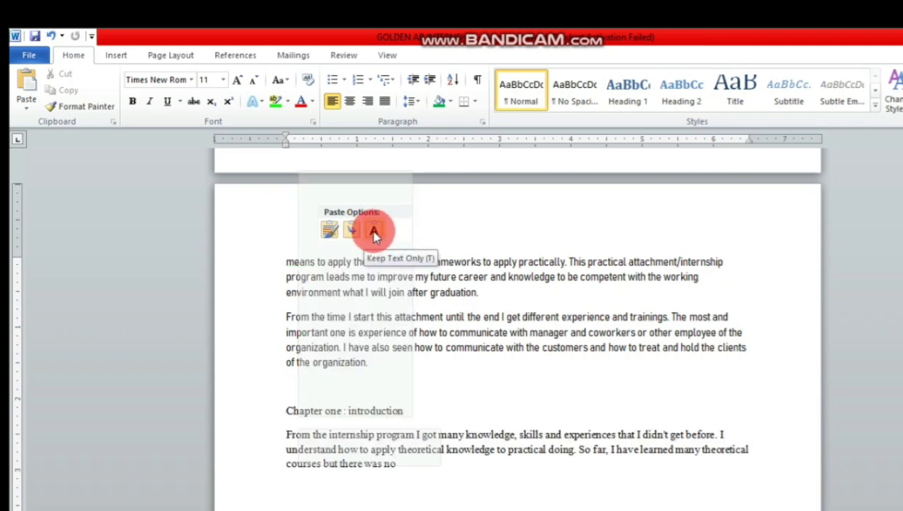
pyautogui.click(329, 233)
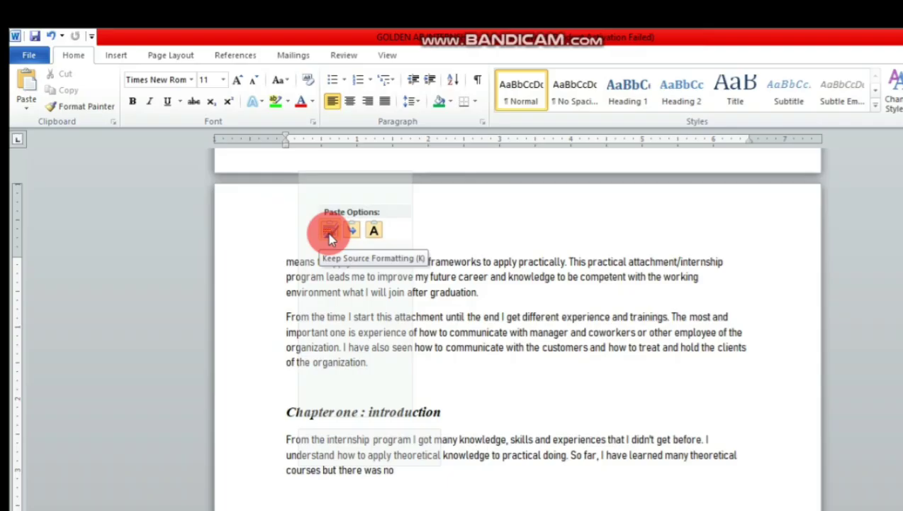
pyautogui.click(329, 233)
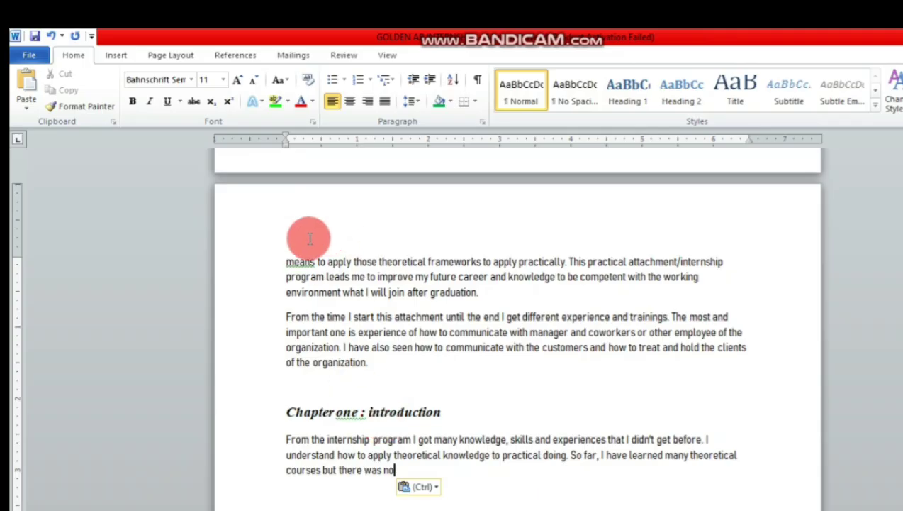
# - Undo the paste and the cut of the heading passage, and copy the restored selection
pyautogui.click(51, 35)
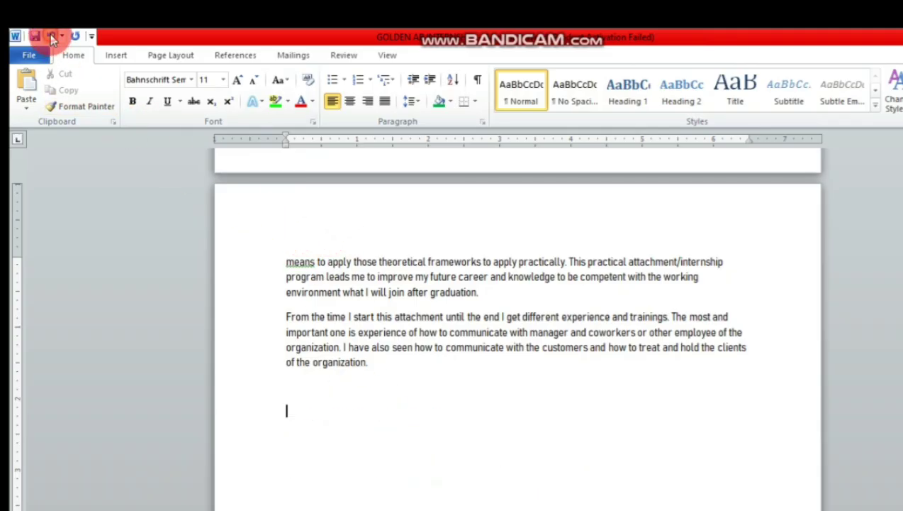
pyautogui.click(51, 35)
pyautogui.hotkey('ctrl', 'c')
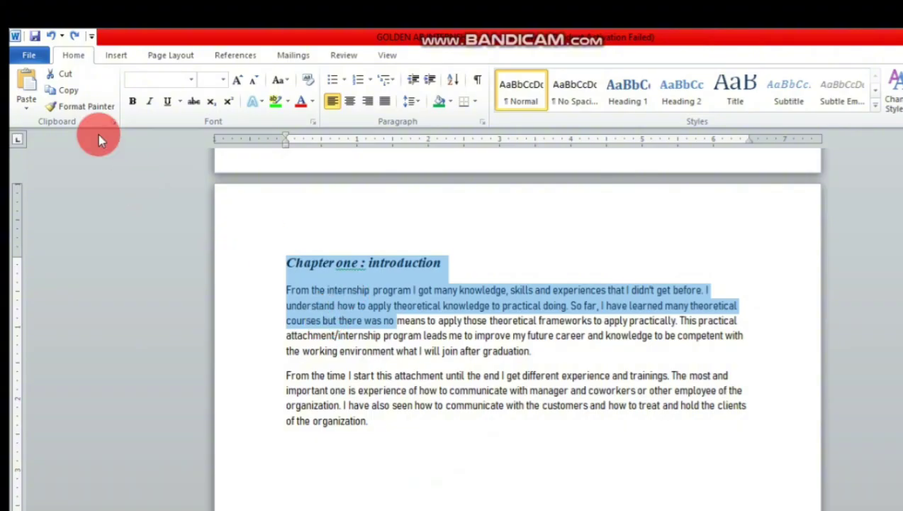
# - Copy the selected heading passage, paste it as text only on a new line below the last paragraph, and close the Clipboard pane
pyautogui.click(78, 96)
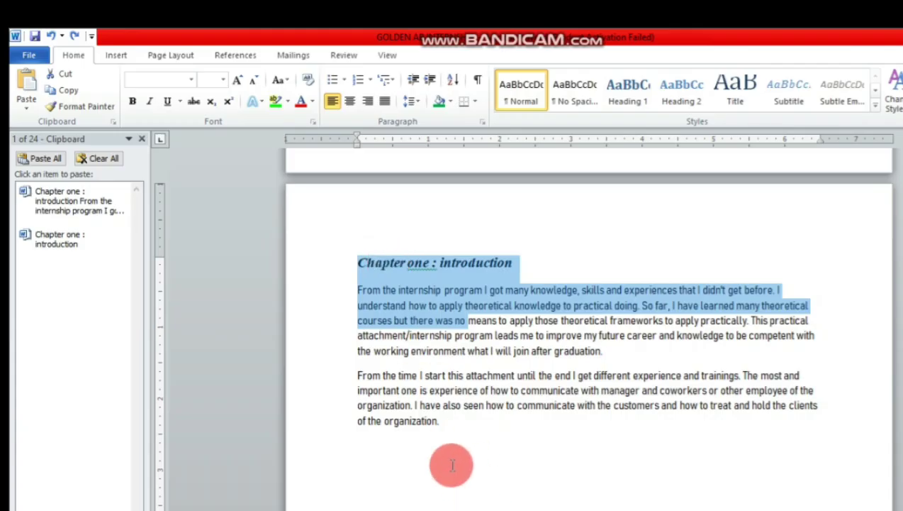
pyautogui.scroll(-3, 452, 328)
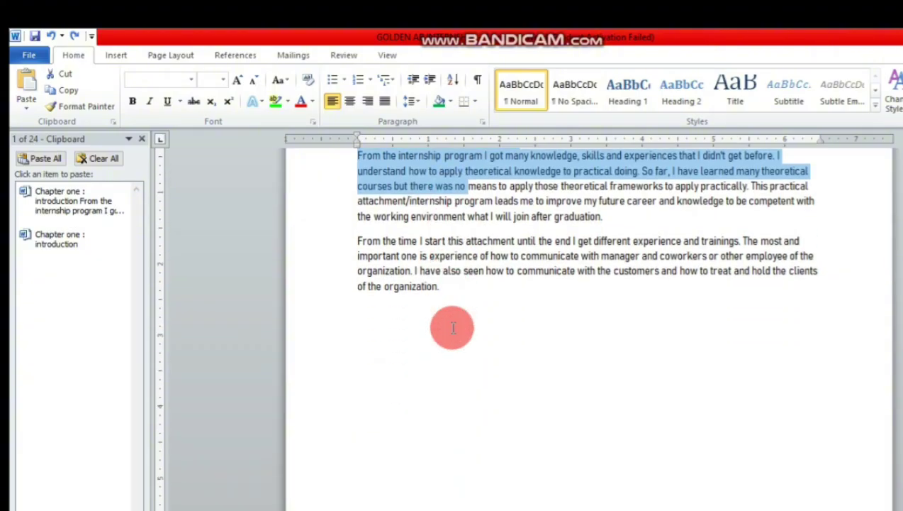
pyautogui.click(453, 327)
pyautogui.press('Return')
pyautogui.rightClick(394, 383)
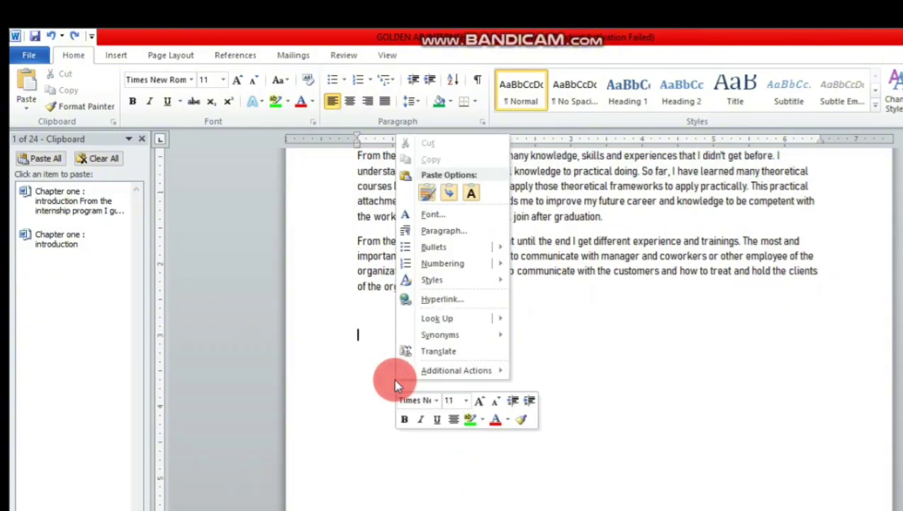
pyautogui.click(473, 196)
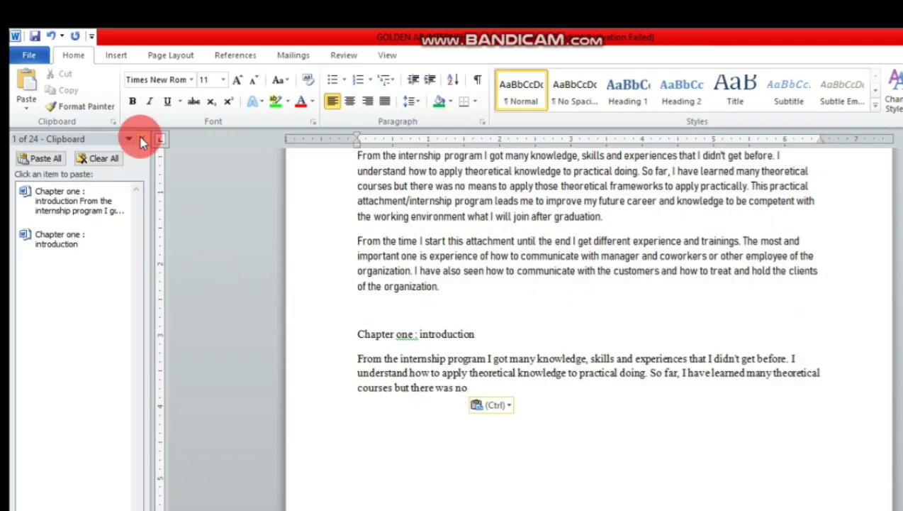
pyautogui.scroll(3, 412, 248)
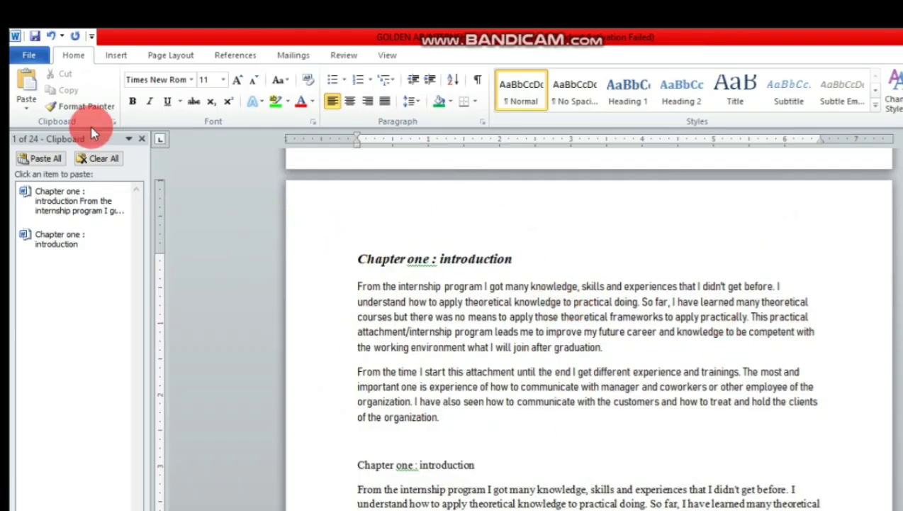
pyautogui.click(142, 140)
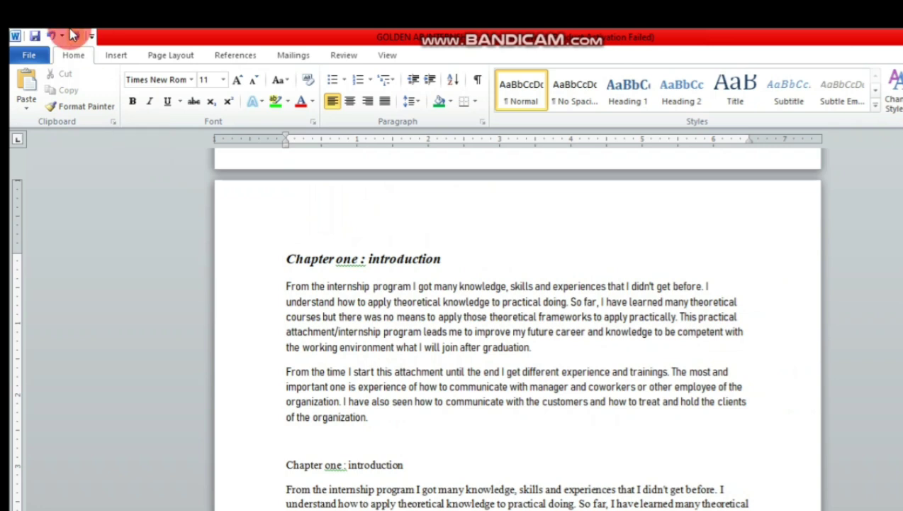
# - Undo the text-only paste and the edit before it, and return to the chapter one text
pyautogui.click(50, 34)
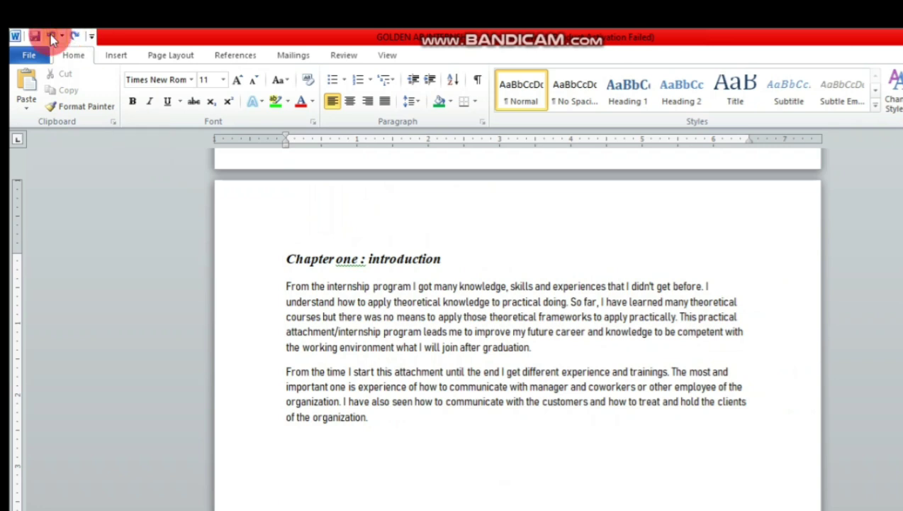
pyautogui.click(50, 34)
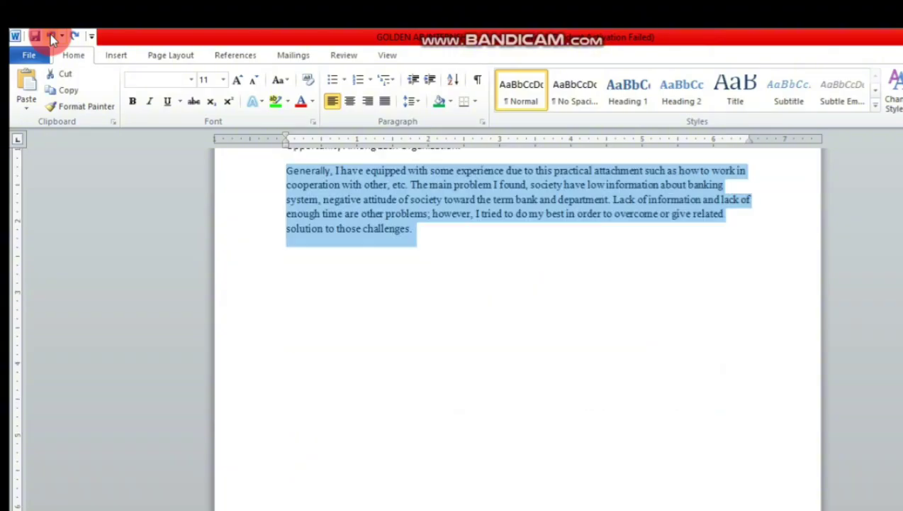
pyautogui.scroll(-6, 50, 34)
pyautogui.scroll(-2, 337, 284)
pyautogui.scroll(-6, 337, 284)
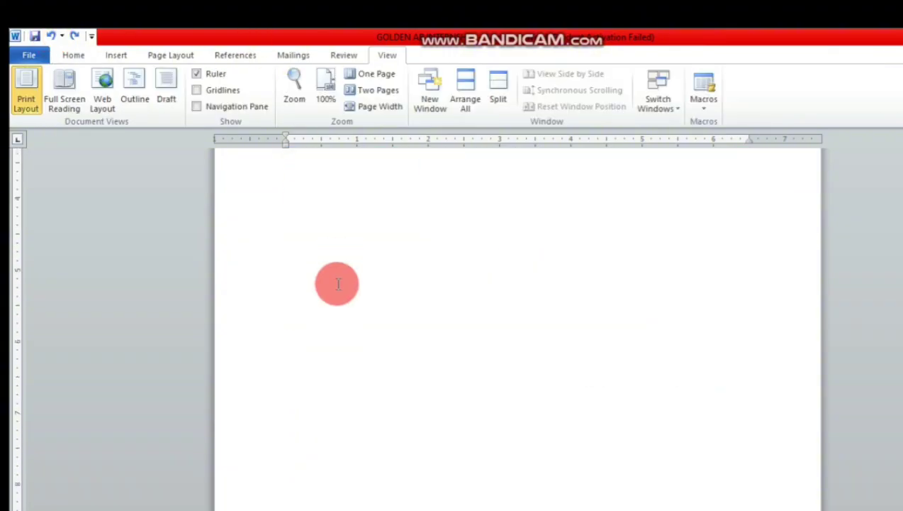
pyautogui.click(337, 342)
pyautogui.click(72, 55)
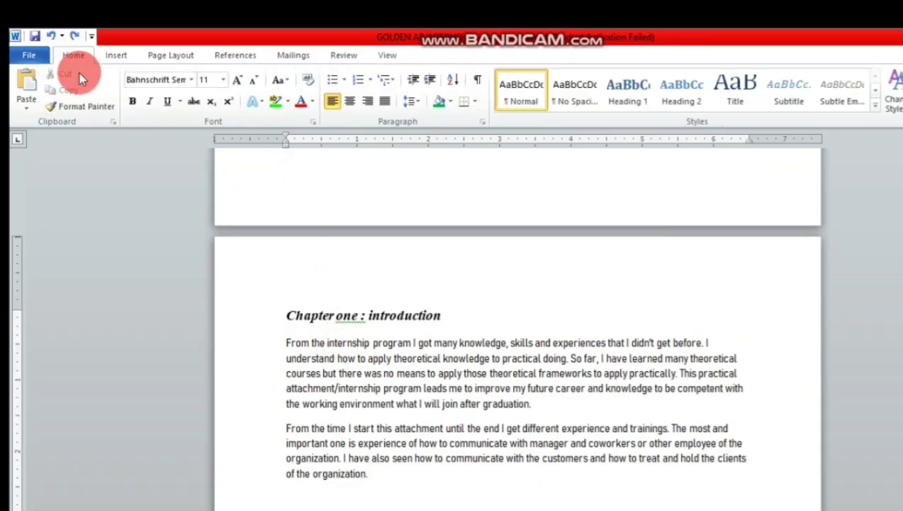
# - Copy the text from the heading through "attachment/internship" and paste it below the last paragraph with Keep Source Formatting
pyautogui.moveTo(292, 315); pyautogui.dragTo(373, 395)
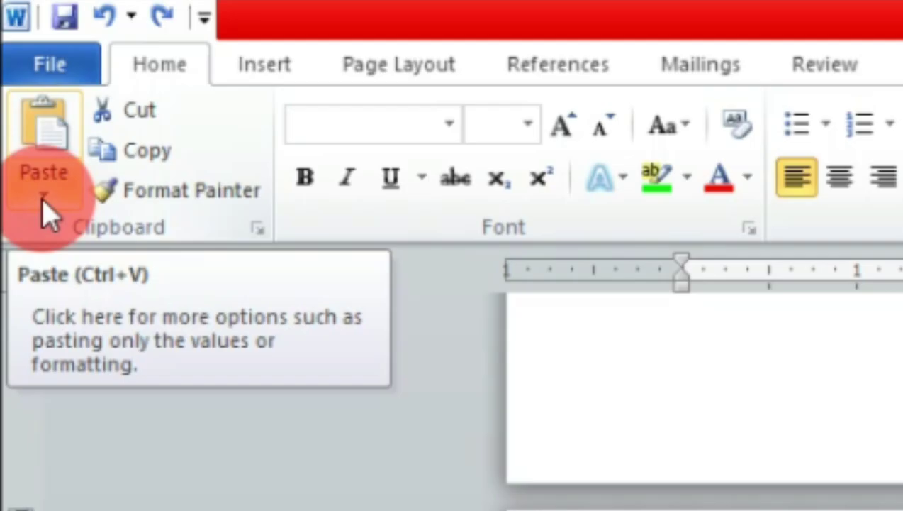
pyautogui.click(26, 111)
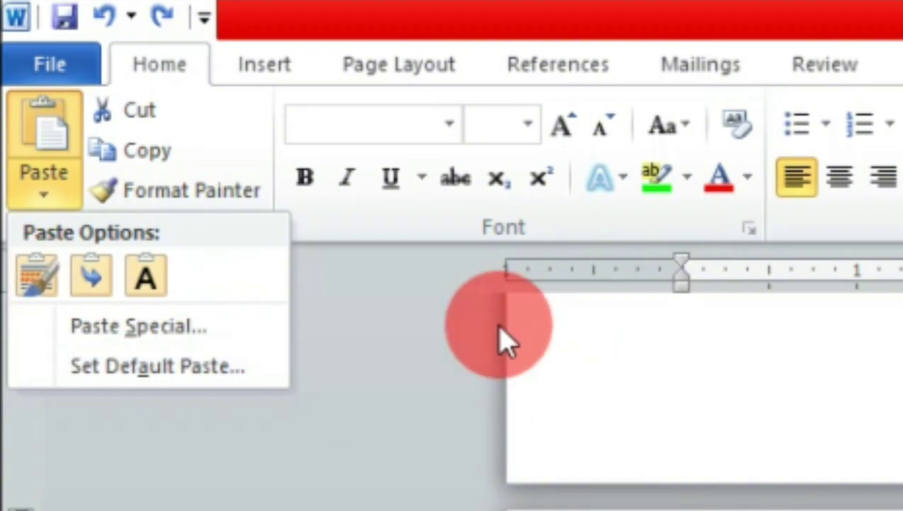
pyautogui.click(134, 162)
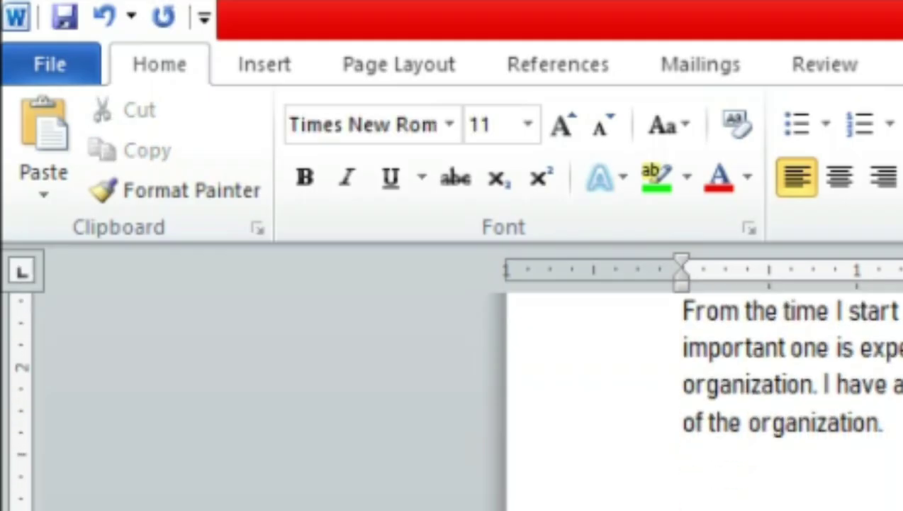
pyautogui.click(44, 181)
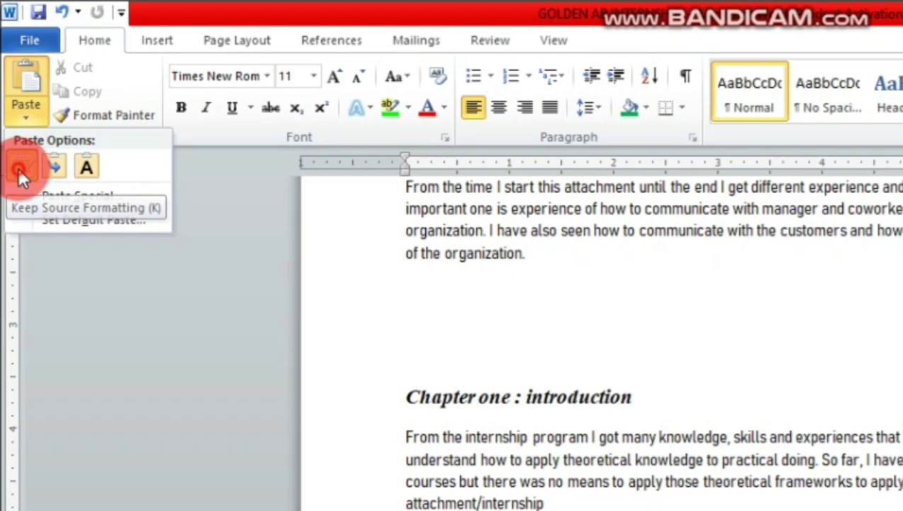
pyautogui.click(37, 275)
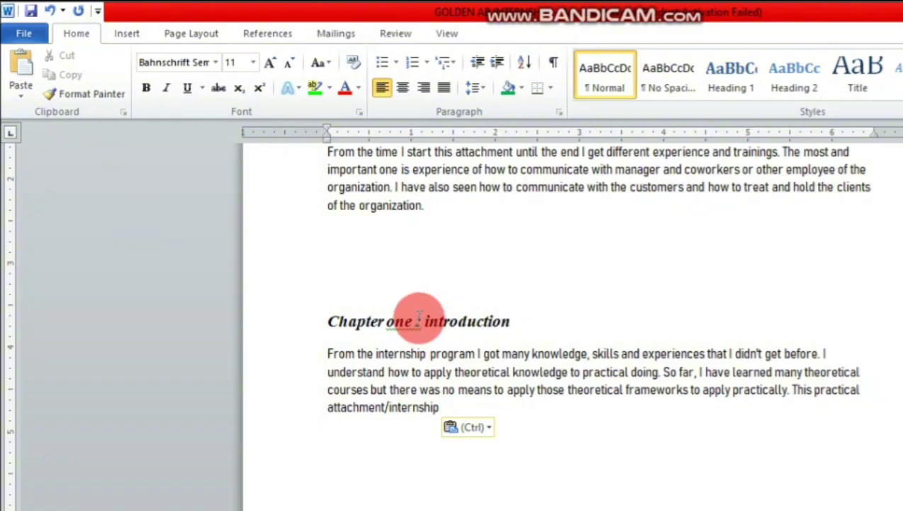
# - Compare the font settings of the original heading and body text with those of the pasted copy
pyautogui.scroll(3, 420, 319)
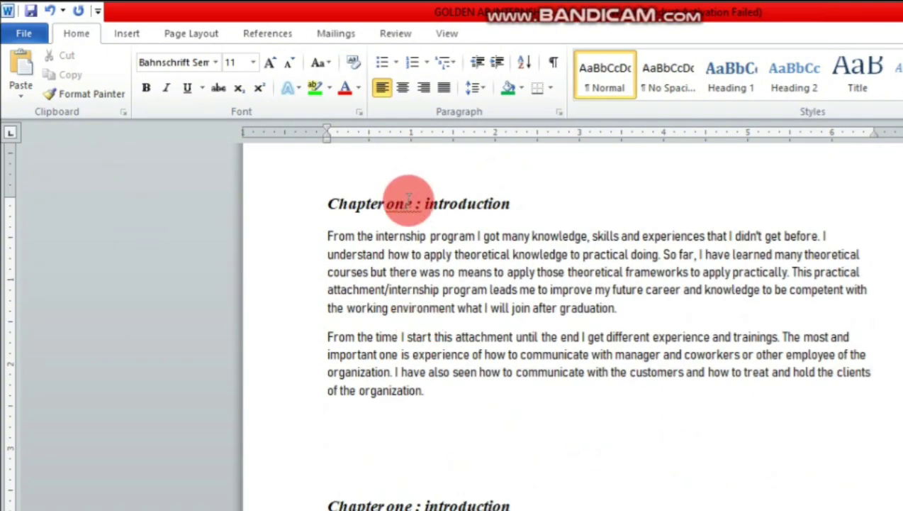
pyautogui.click(409, 201)
pyautogui.click(391, 461)
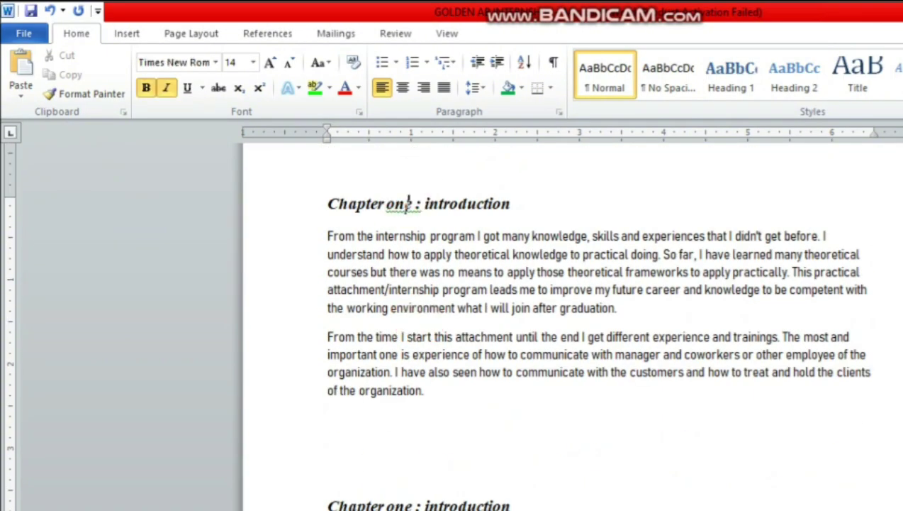
pyautogui.click(428, 287)
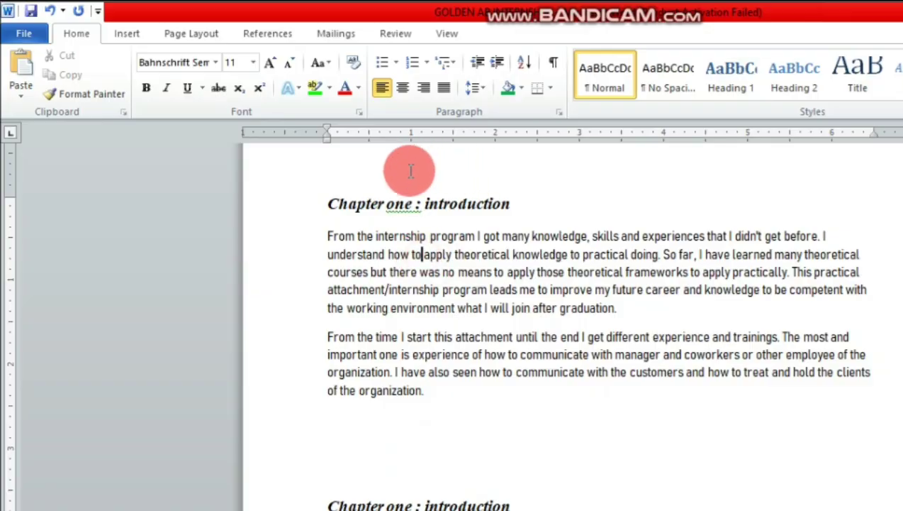
pyautogui.click(351, 200)
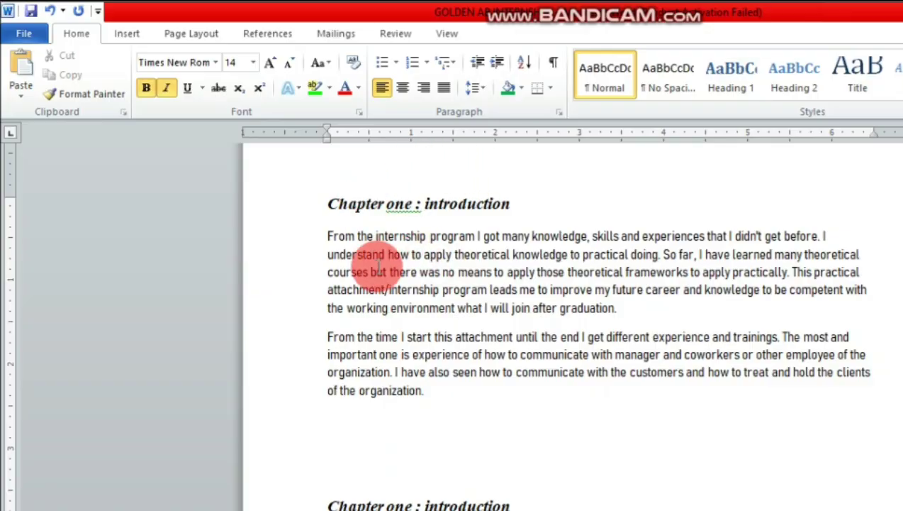
pyautogui.scroll(-2, 376, 263)
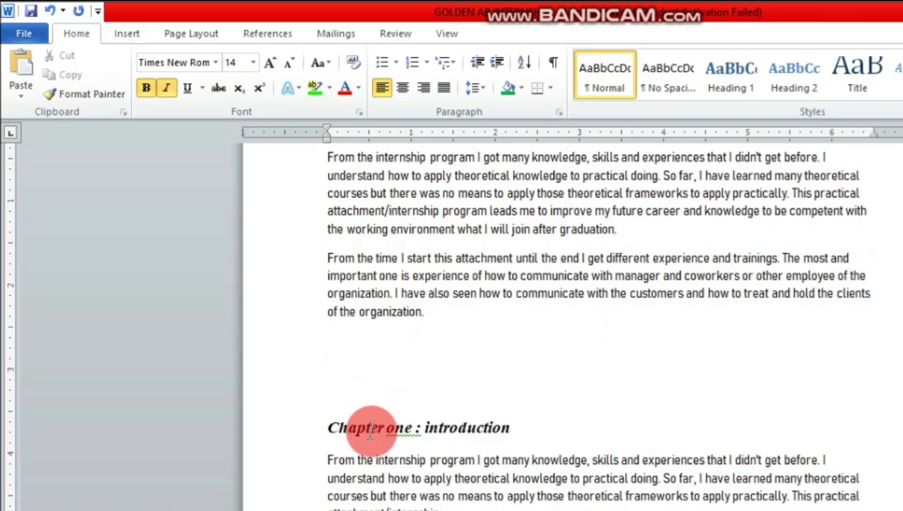
pyautogui.click(355, 494)
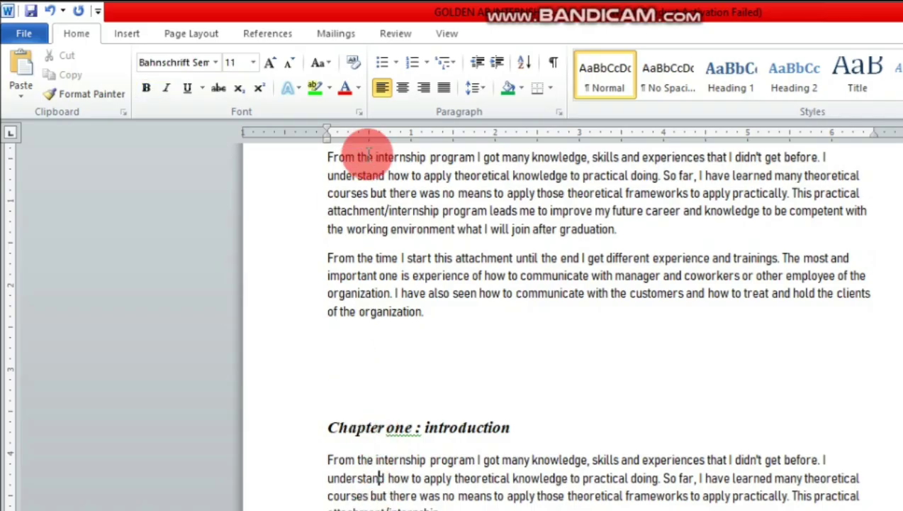
pyautogui.click(377, 175)
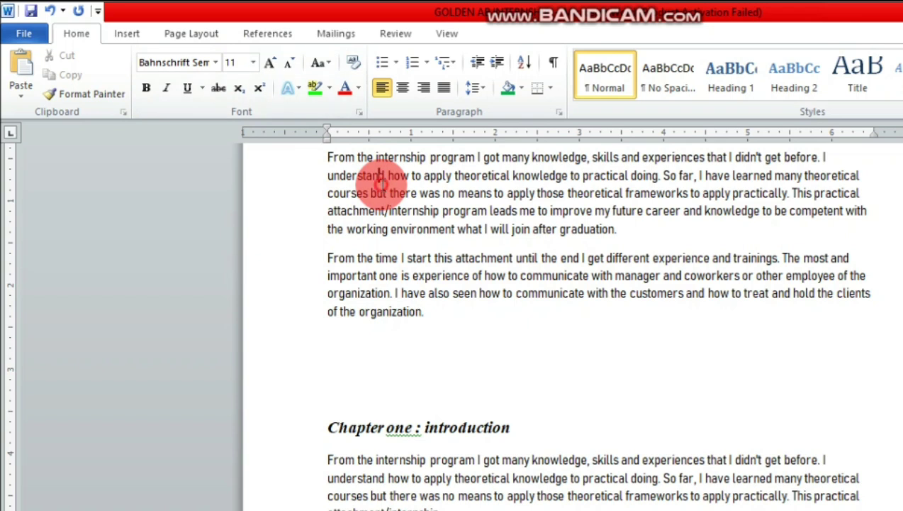